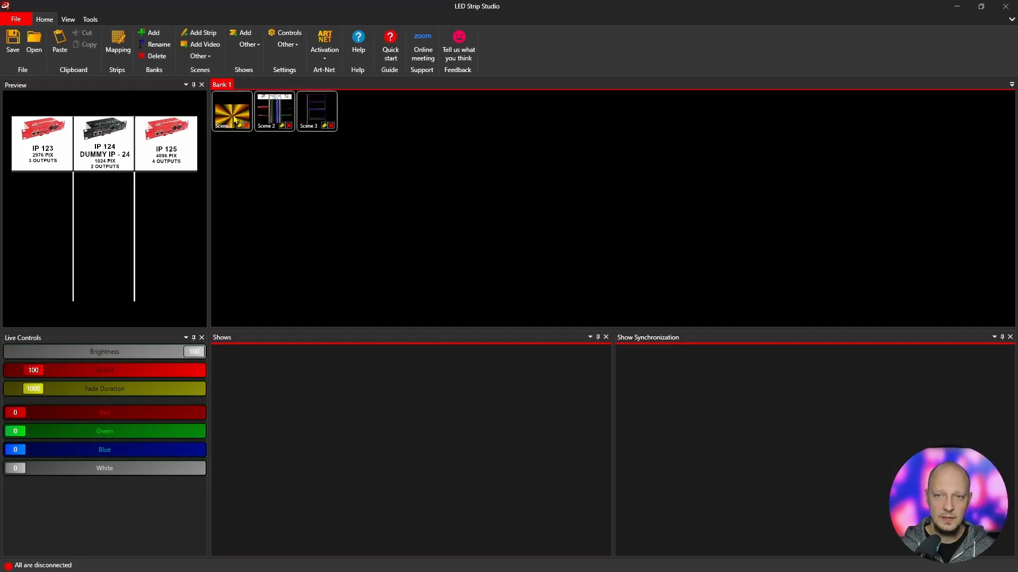
- Preview each of the three scenes in the bank and open the Mapping window to review the controllers' strip layout
{"action": "left_click", "coordinate": [233, 116]}
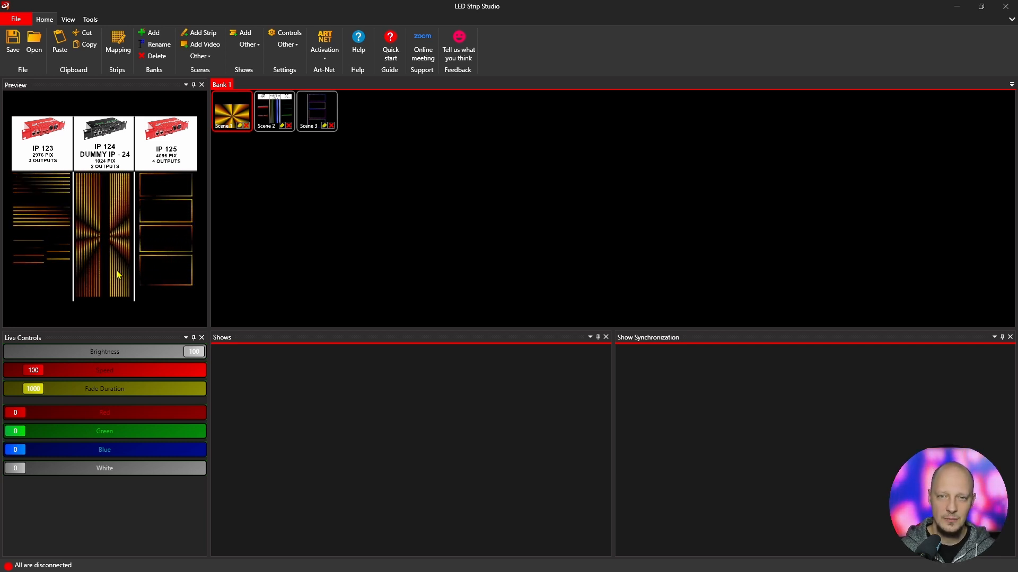
{"action": "left_click", "coordinate": [273, 106]}
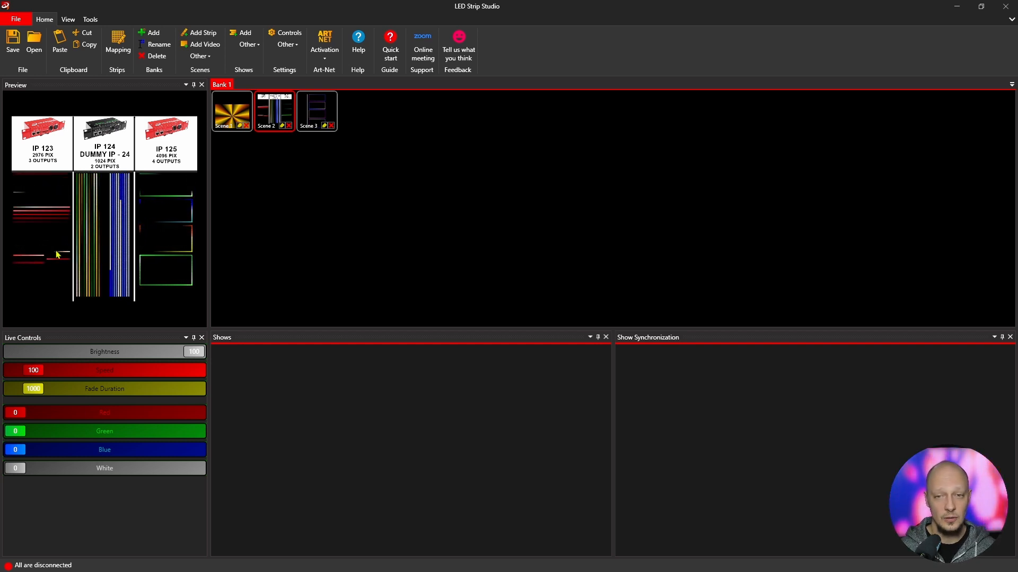
{"action": "left_click", "coordinate": [316, 110]}
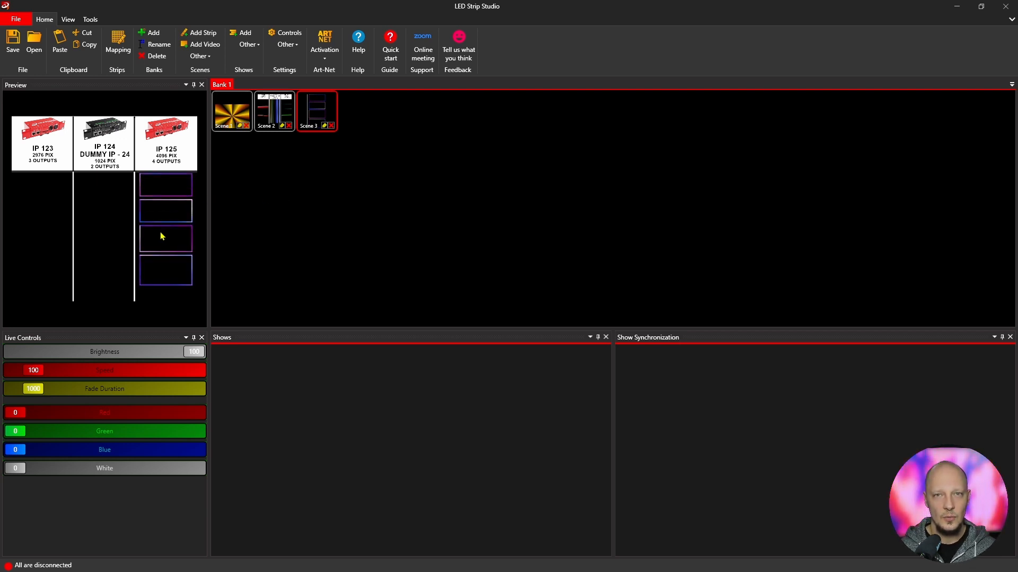
{"action": "left_click", "coordinate": [222, 103]}
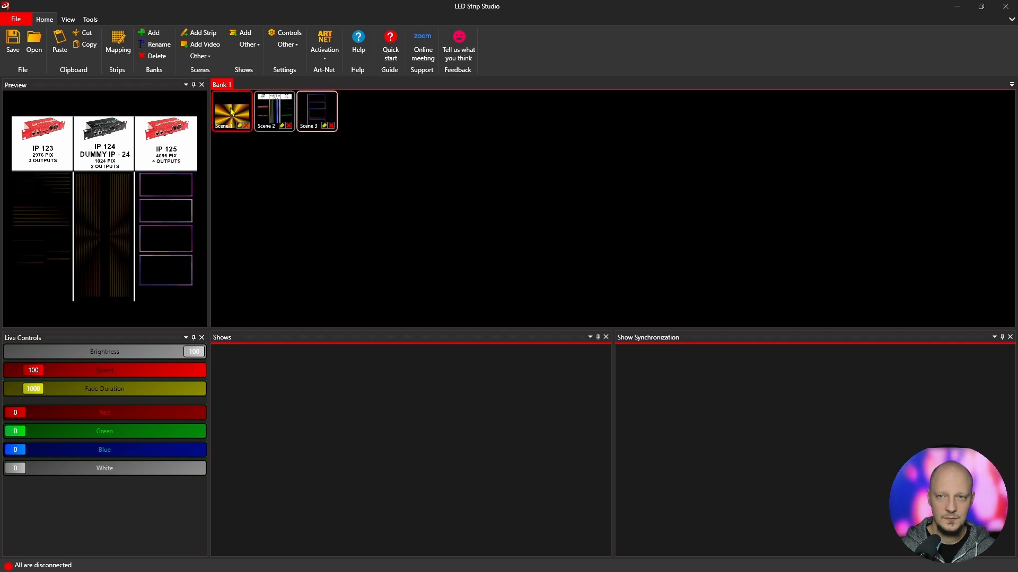
{"action": "left_click", "coordinate": [126, 59]}
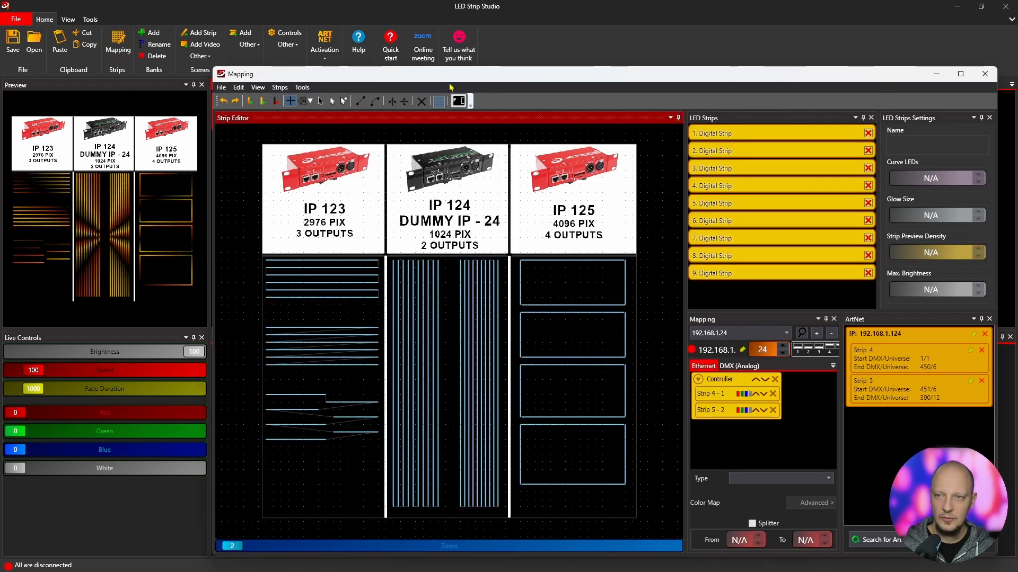
{"action": "left_click_drag", "start_coordinate": [460, 74], "coordinate": [461, 69]}
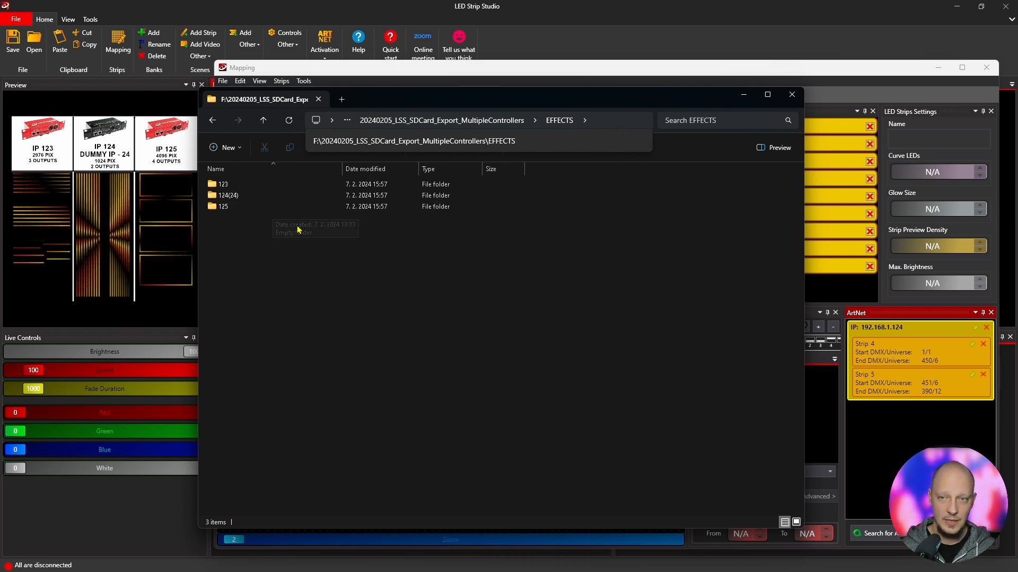
- Examine the 123, 124(24) and 125 subfolders of the EFFECTS export folder, then close the Mapping window
{"action": "left_click", "coordinate": [241, 186]}
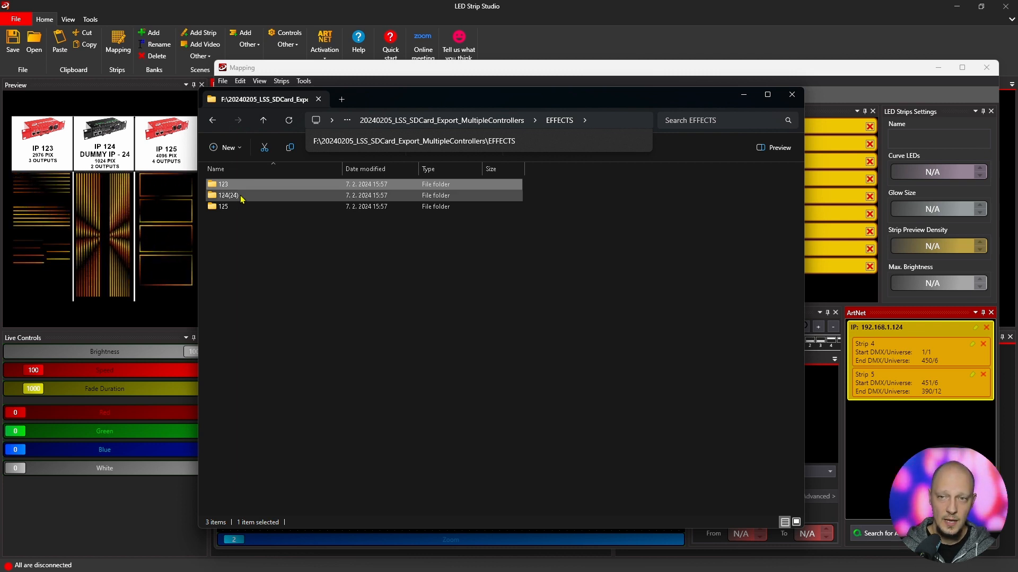
{"action": "left_click", "coordinate": [239, 195]}
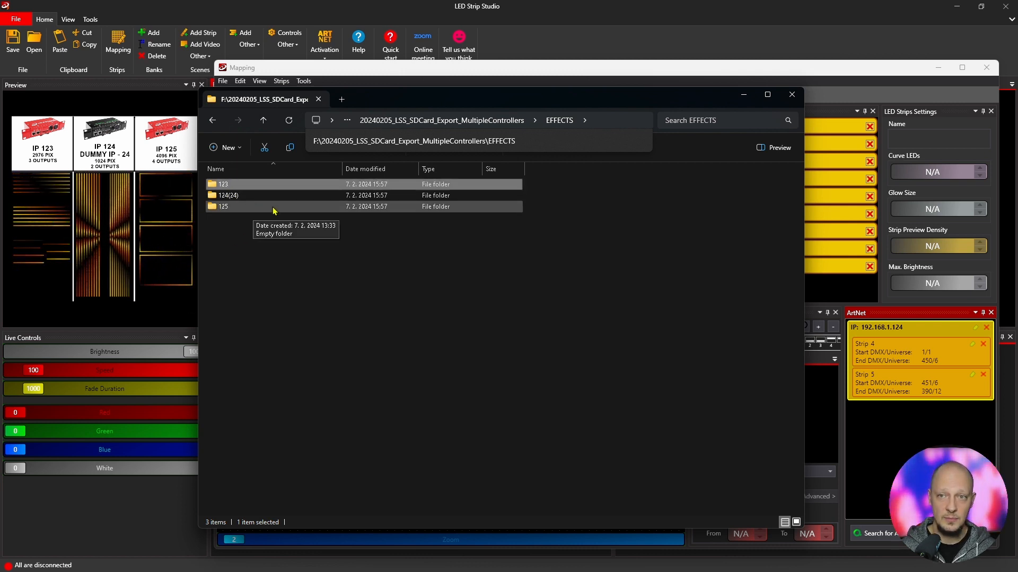
{"action": "left_click", "coordinate": [731, 89]}
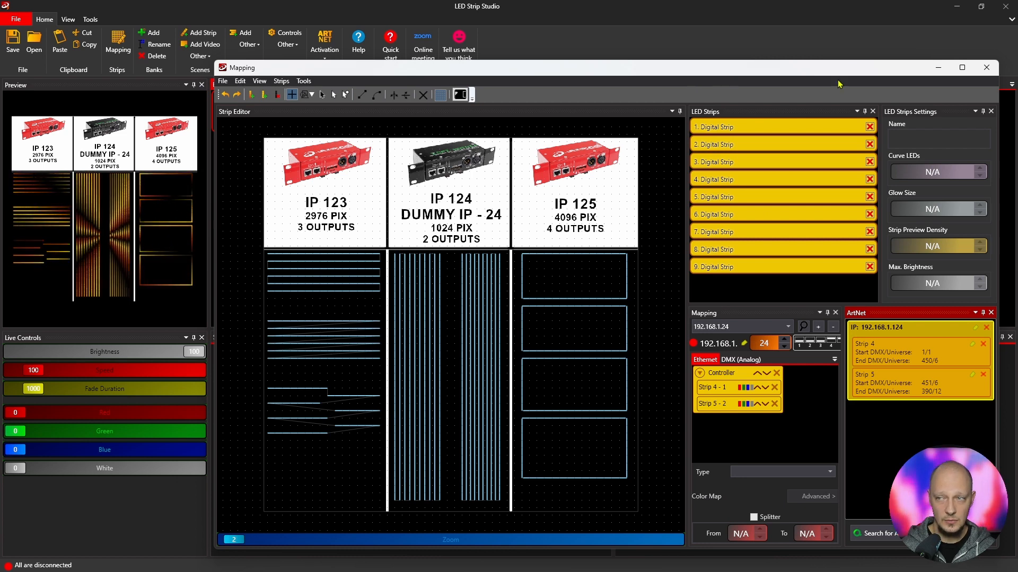
{"action": "left_click", "coordinate": [986, 67]}
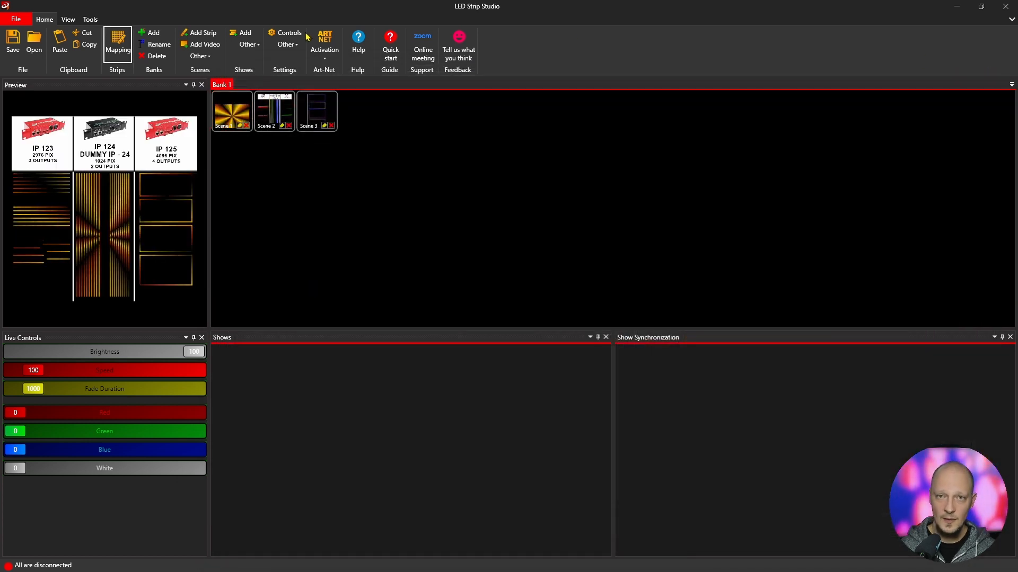
- Start the bank SD card LN2 export and choose the LEC3 device 192.168.1.125 as output
{"action": "left_click", "coordinate": [90, 19]}
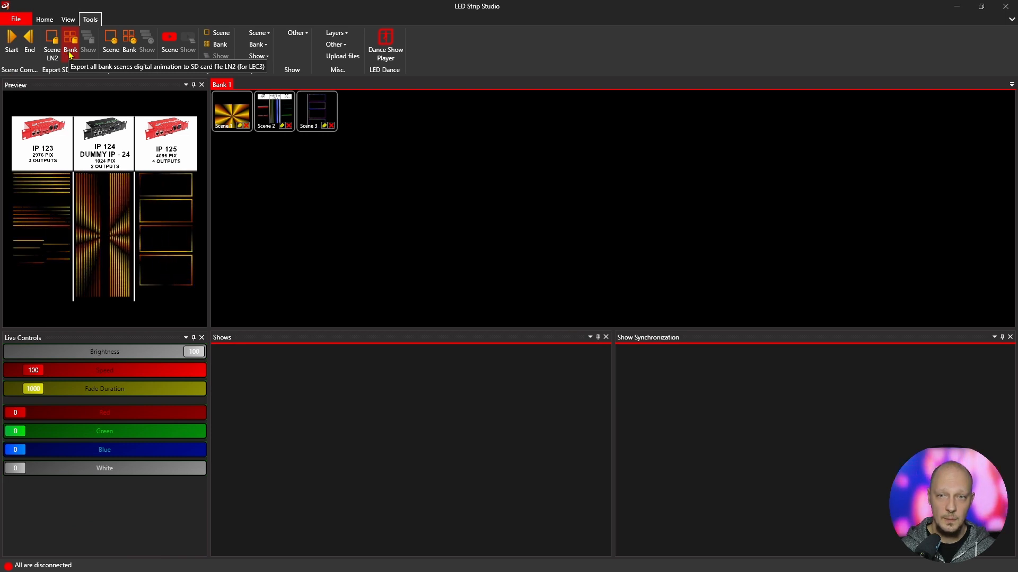
{"action": "left_click", "coordinate": [70, 53]}
{"action": "left_click_drag", "start_coordinate": [399, 124], "coordinate": [423, 113]}
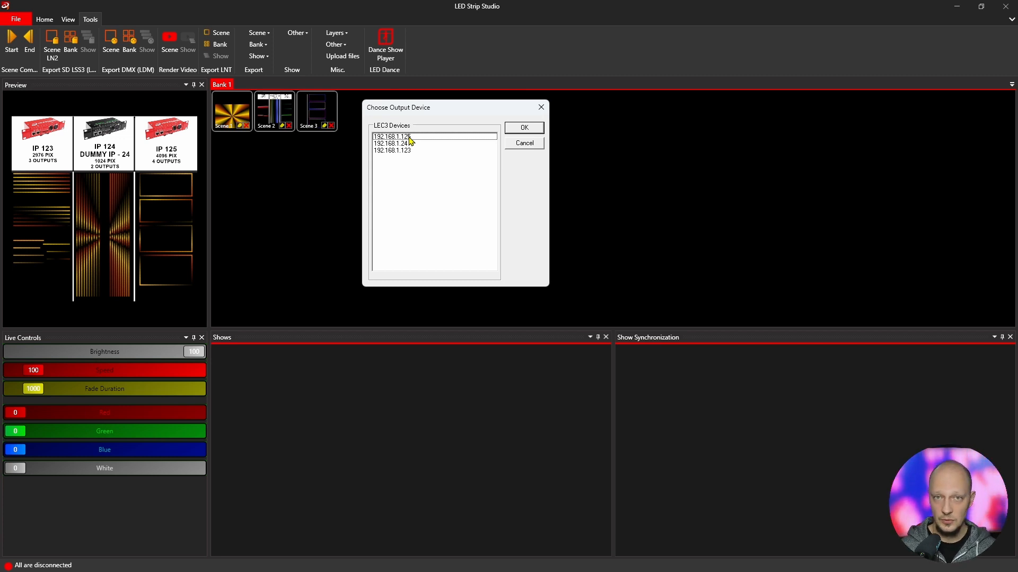
{"action": "left_click", "coordinate": [409, 138]}
{"action": "left_click", "coordinate": [519, 129]}
- Choose the EFFECTS\125 folder of the 20240205_LSS_SDCard_Export_MultipleControllers project as export destination
{"action": "left_click_drag", "start_coordinate": [524, 194], "coordinate": [477, 150]}
{"action": "scroll", "coordinate": [511, 262], "scroll_direction": "down", "scroll_amount": 11}
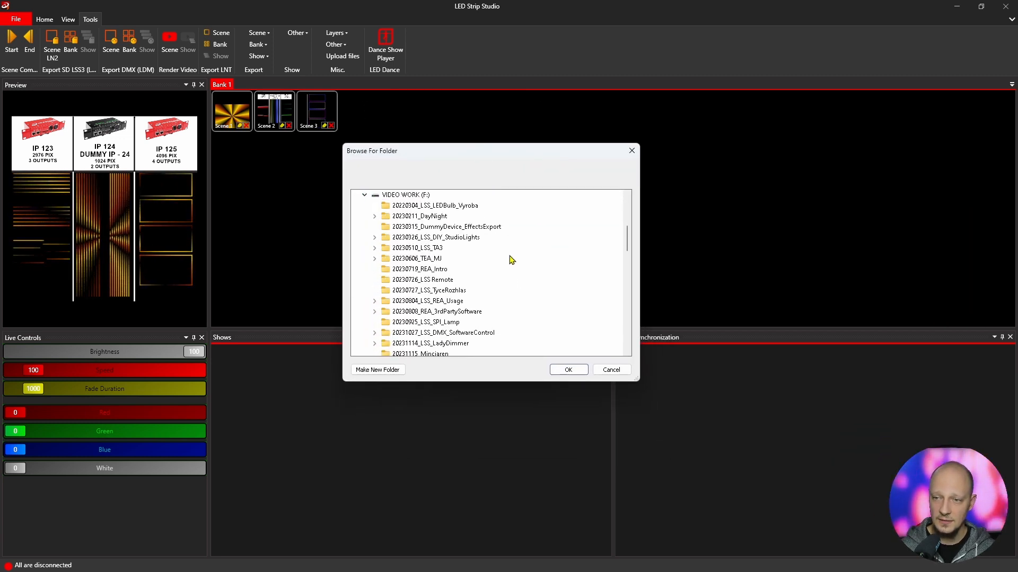
{"action": "left_click", "coordinate": [417, 249]}
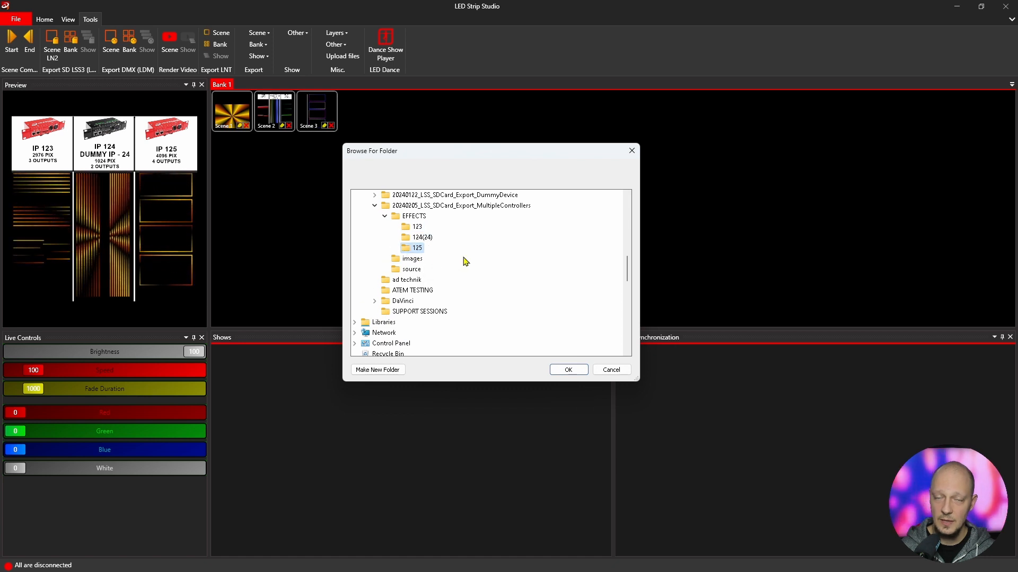
{"action": "left_click", "coordinate": [563, 370]}
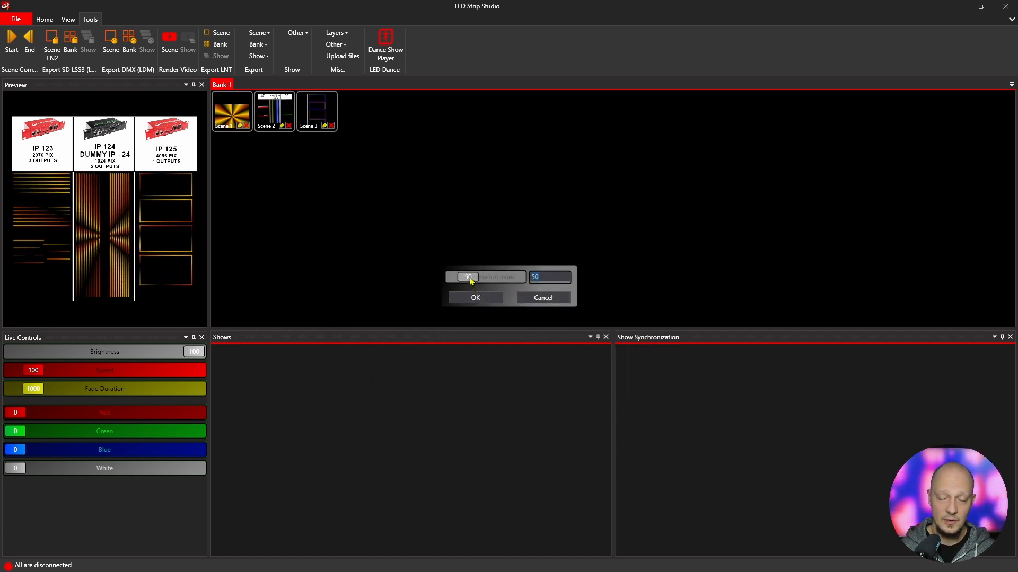
- Set the export index value to 1 and confirm the export
{"action": "left_click_drag", "start_coordinate": [471, 279], "coordinate": [423, 281]}
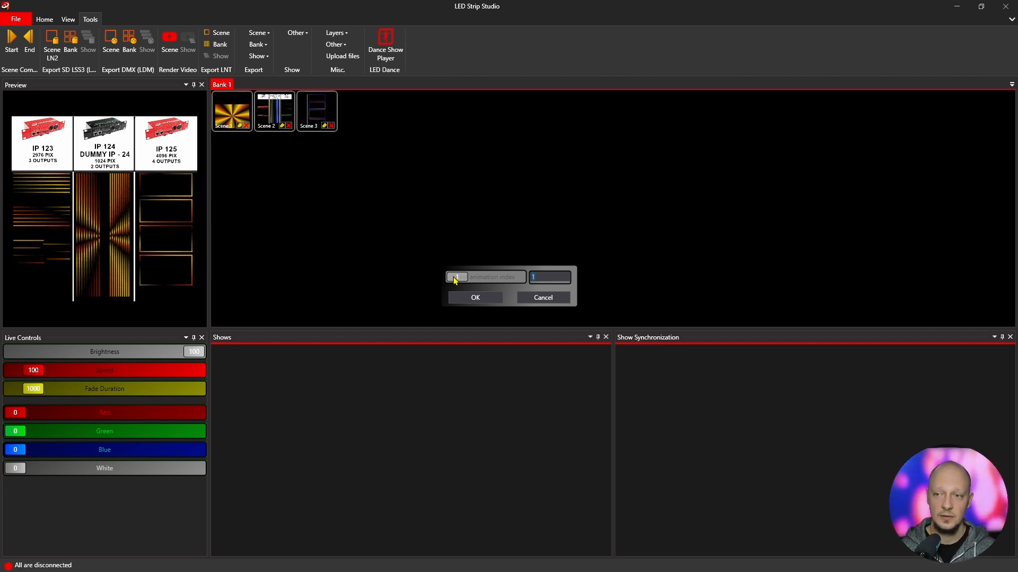
{"action": "left_click", "coordinate": [470, 298]}
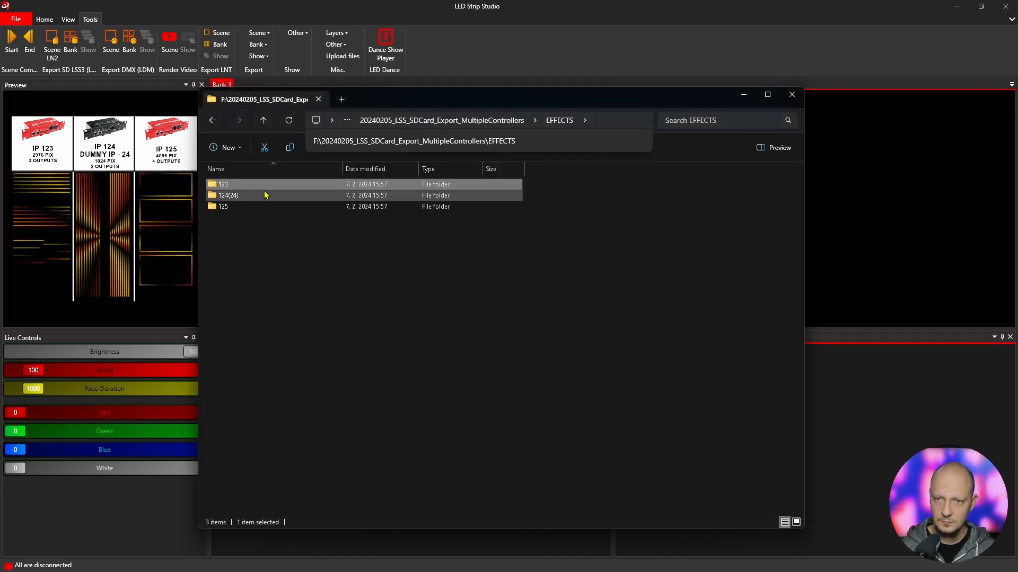
- Open the 125 folder and inspect the exported LN2 effect files
{"action": "double_click", "coordinate": [240, 207]}
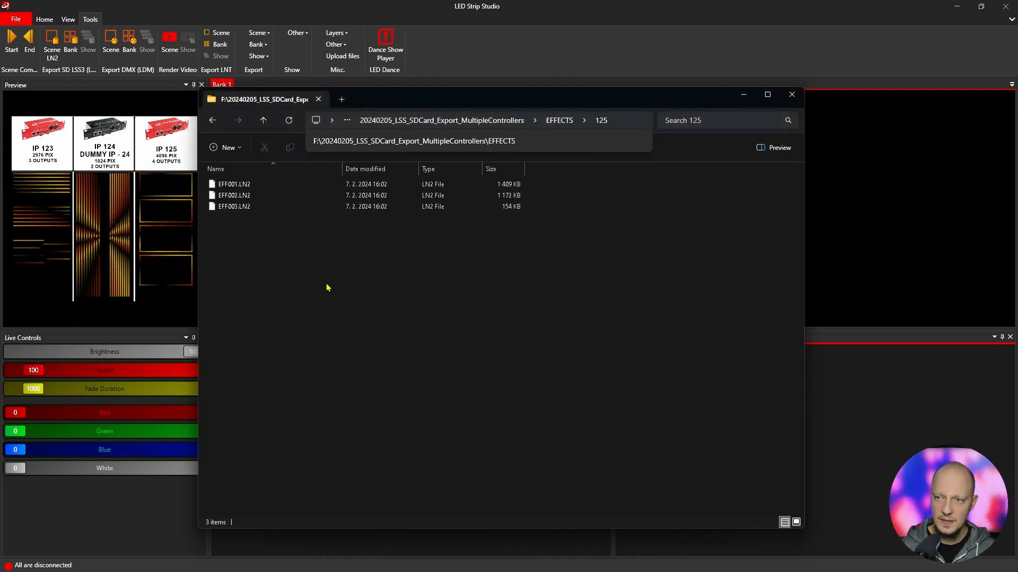
{"action": "left_click_drag", "start_coordinate": [434, 100], "coordinate": [590, 82]}
{"action": "left_click", "coordinate": [580, 167]}
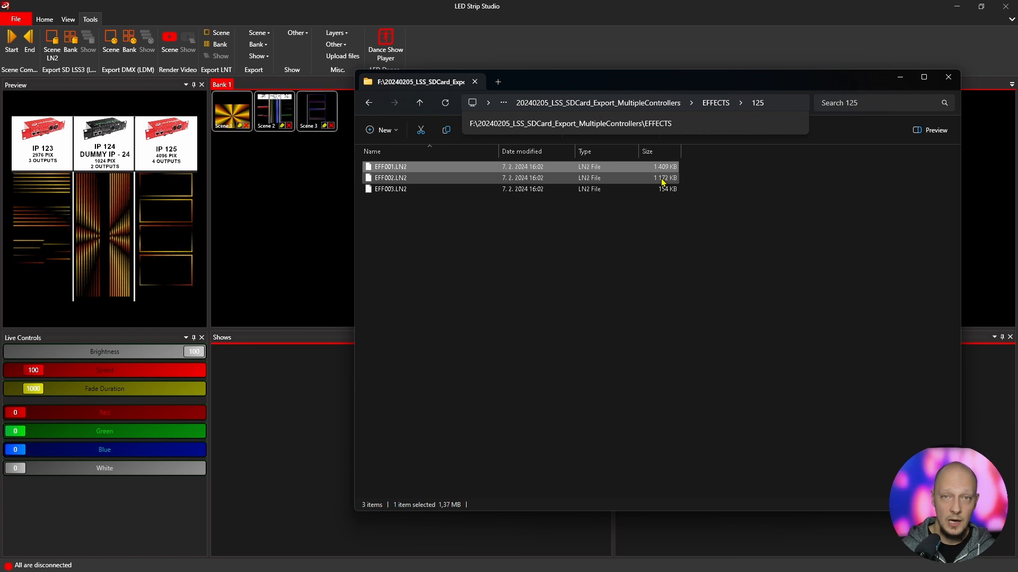
{"action": "left_click", "coordinate": [663, 180]}
{"action": "left_click", "coordinate": [665, 191]}
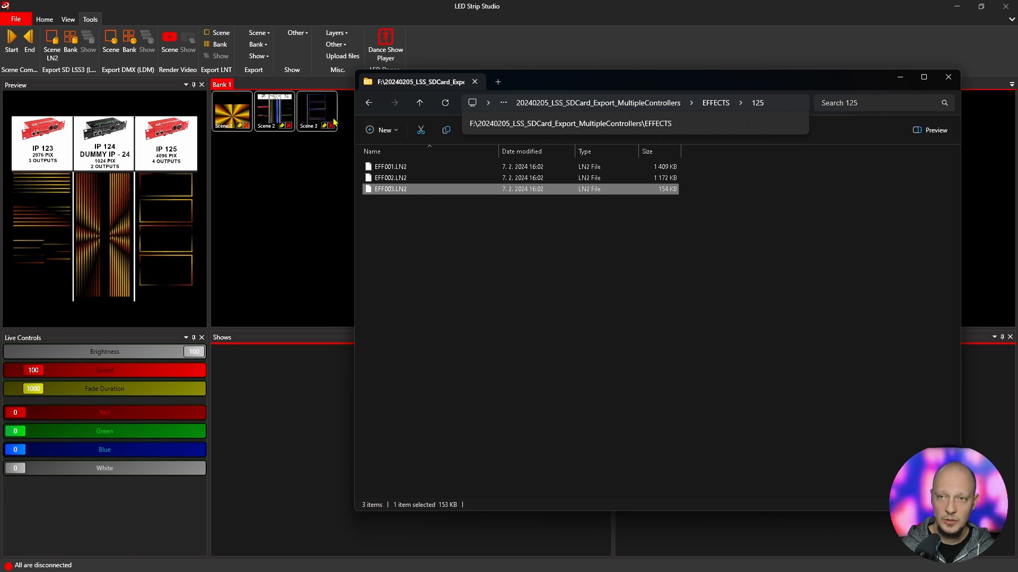
- Export the bank as SD card LN2 for device 192.168.1.124 into the EFFECTS folder tree with index 1
{"action": "left_click", "coordinate": [311, 115]}
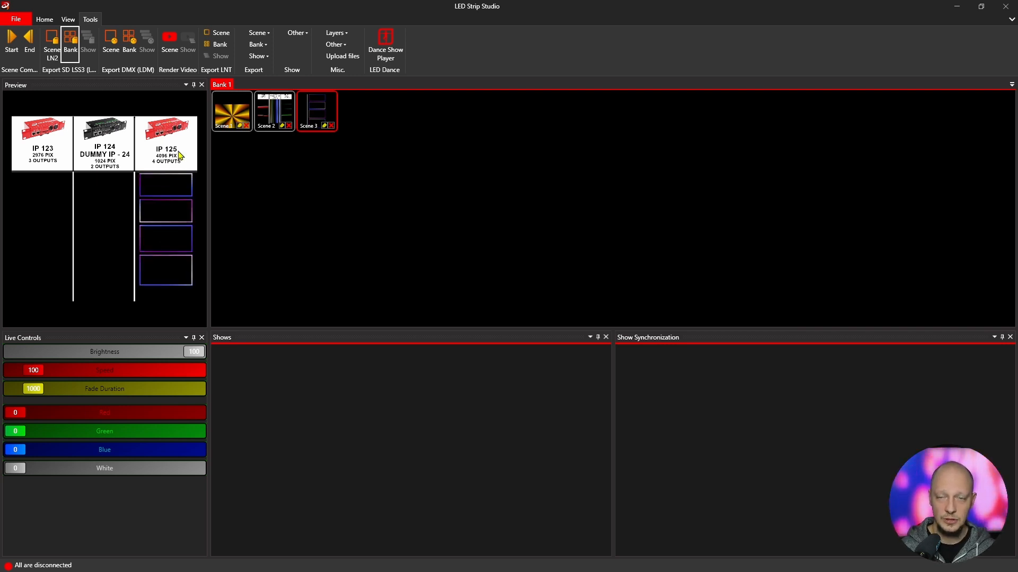
{"action": "left_click", "coordinate": [70, 50]}
{"action": "left_click", "coordinate": [404, 144]}
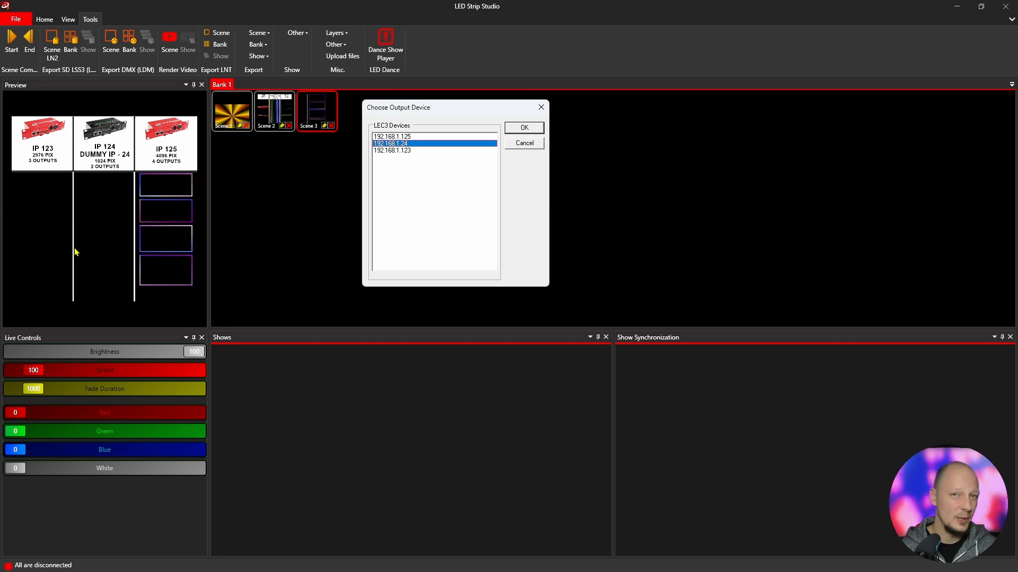
{"action": "left_click", "coordinate": [521, 129]}
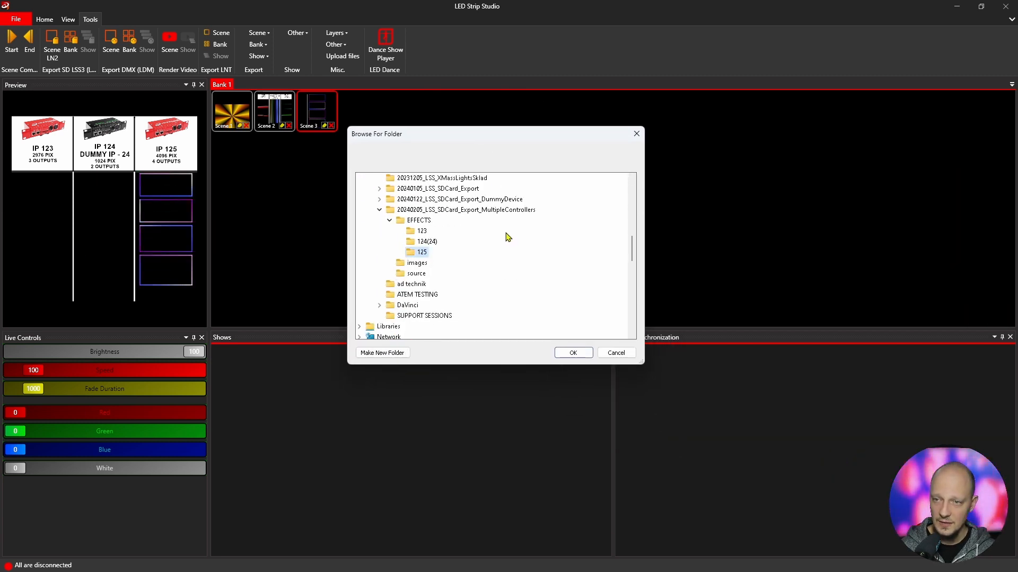
{"action": "left_click", "coordinate": [573, 352]}
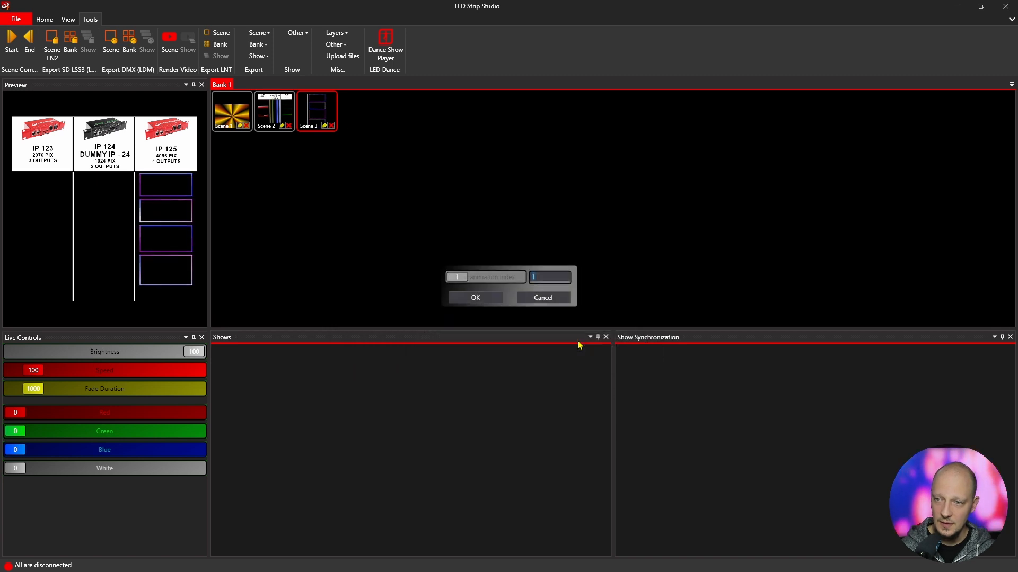
{"action": "left_click", "coordinate": [485, 299]}
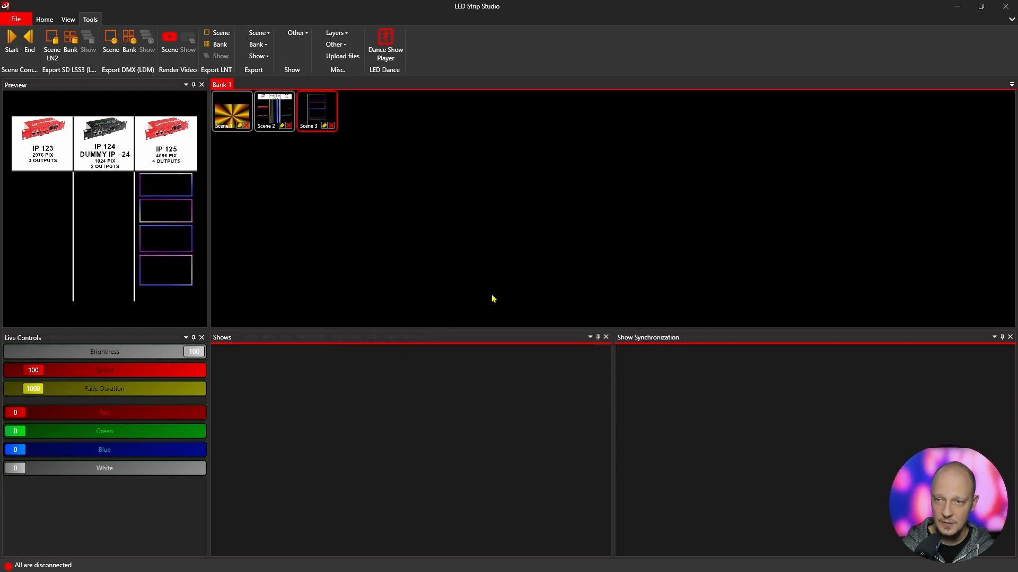
- Export the bank as SD card LN2 for device 192.168.1.123, confirming the destination folder and index 1
{"action": "left_click", "coordinate": [66, 50]}
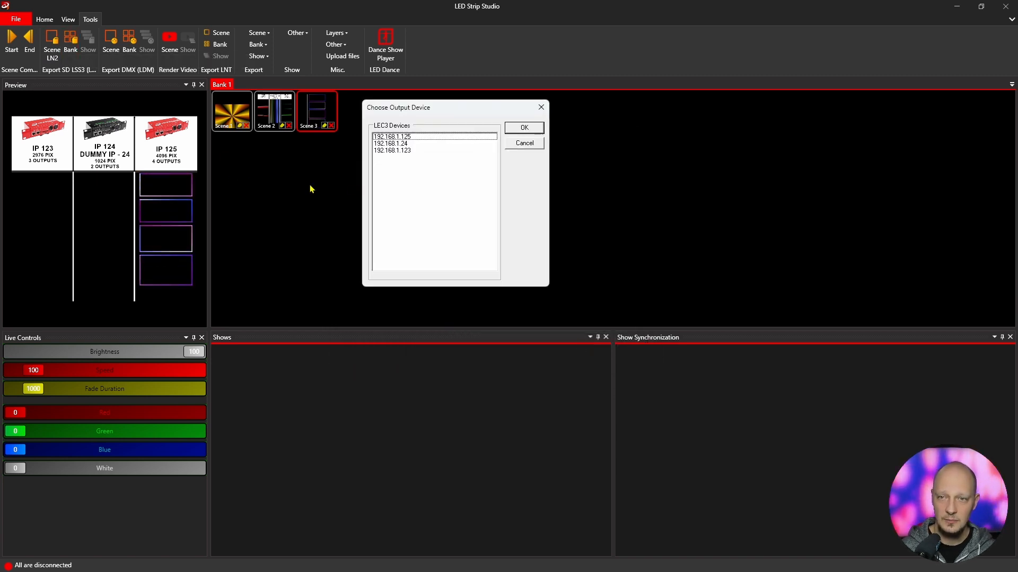
{"action": "left_click", "coordinate": [404, 151]}
{"action": "left_click", "coordinate": [523, 128]}
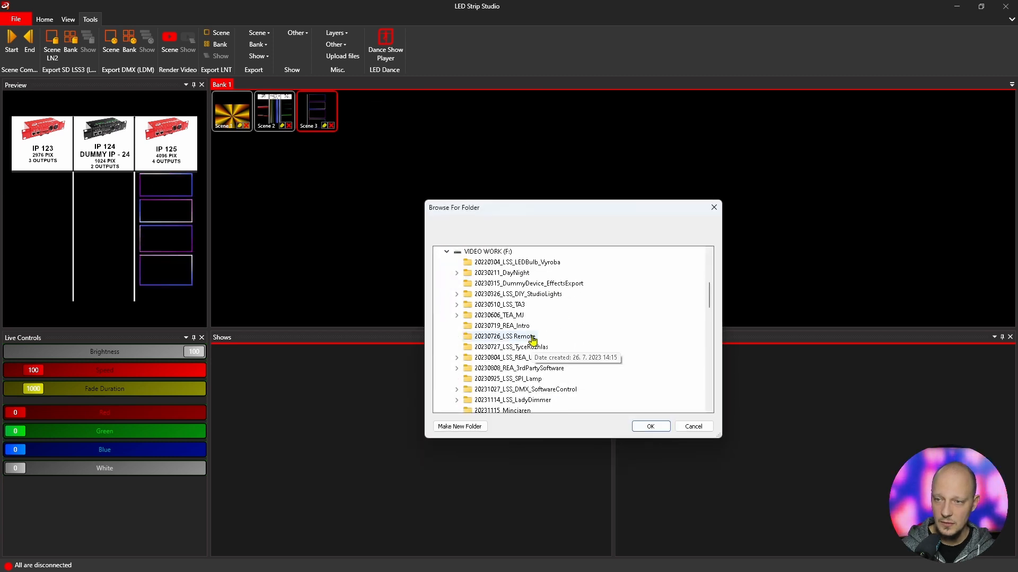
{"action": "left_click", "coordinate": [499, 347]}
{"action": "left_click", "coordinate": [650, 426]}
{"action": "left_click", "coordinate": [479, 299]}
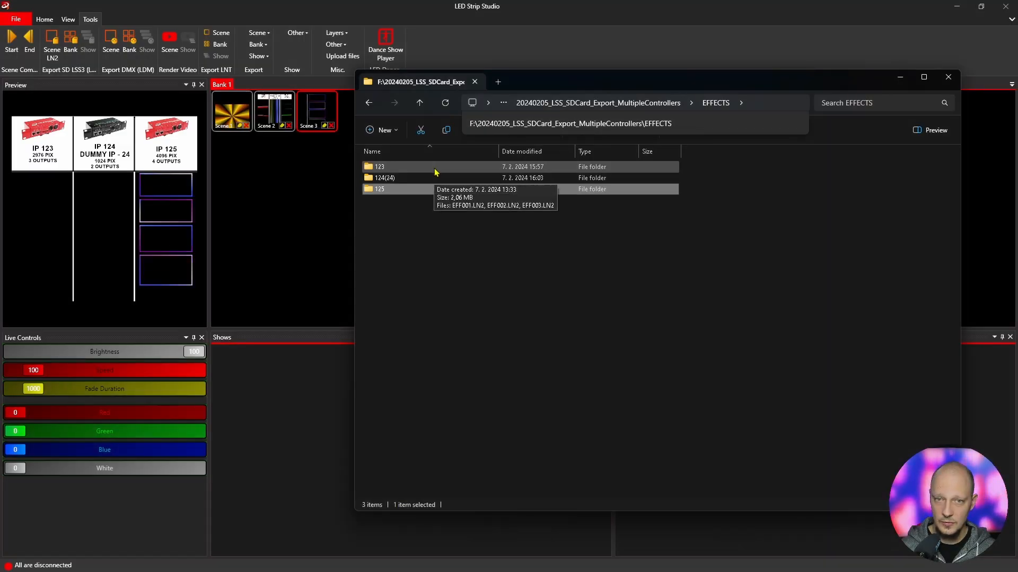
- Open the 123 folder and inspect its exported LN2 files
{"action": "double_click", "coordinate": [435, 171]}
{"action": "left_click", "coordinate": [559, 192]}
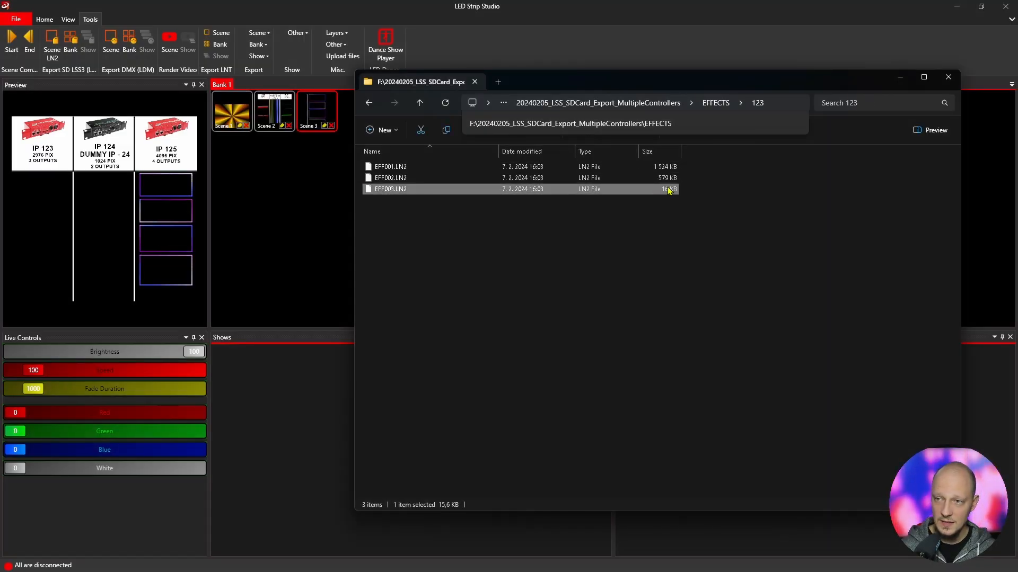